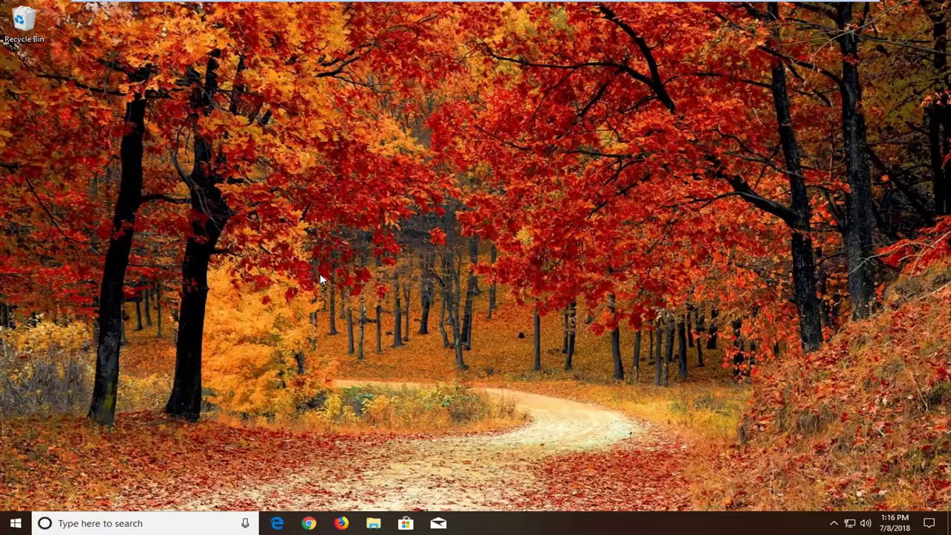
Step: Launch the Services console from a Start search for 'services'
left_click(9, 523)
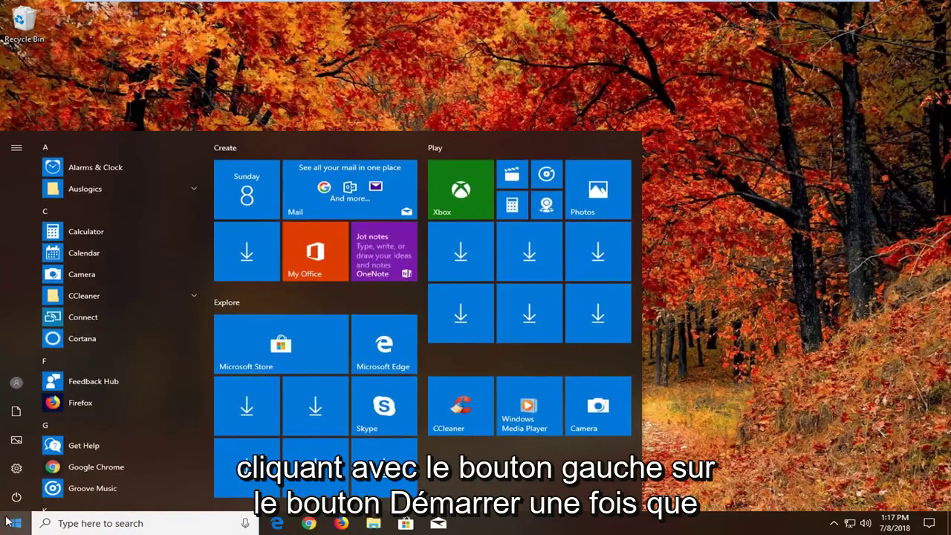
type("services")
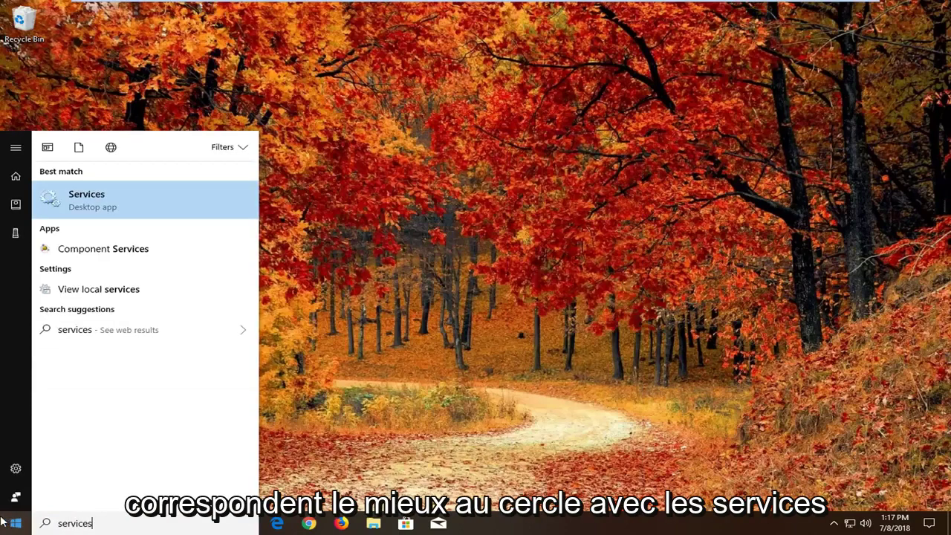
left_click(91, 206)
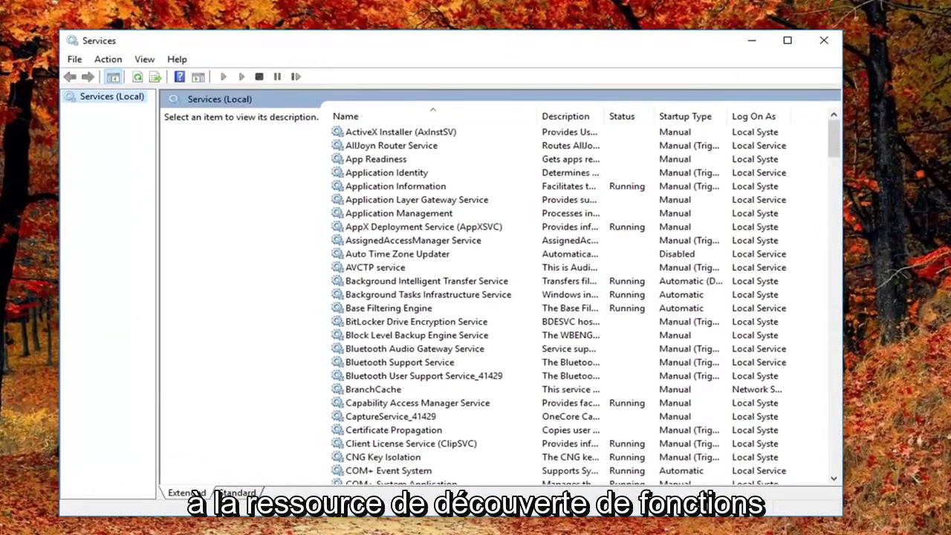
Step: Scroll the services list and select Function Discovery Resource Publication
left_click(431, 308)
scroll(424, 334, "down", 9)
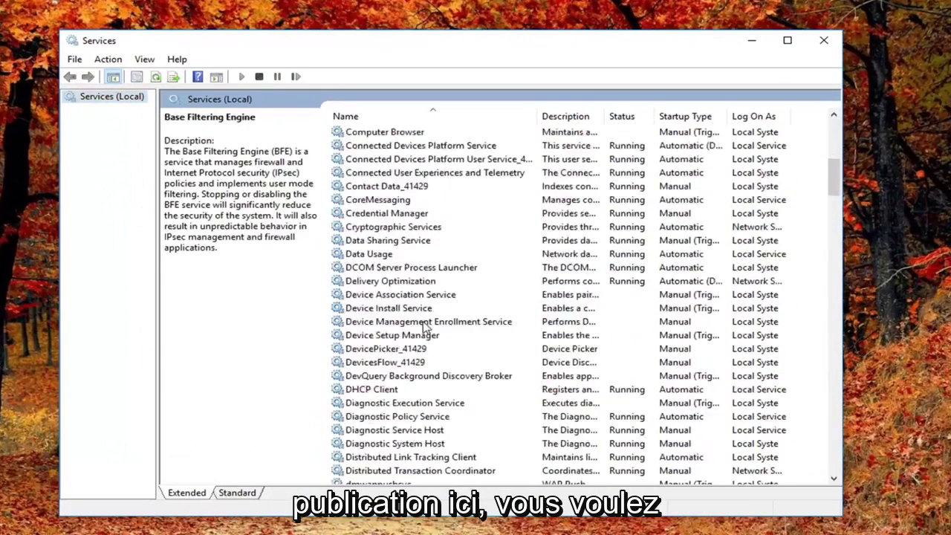
scroll(394, 363, "down", 7)
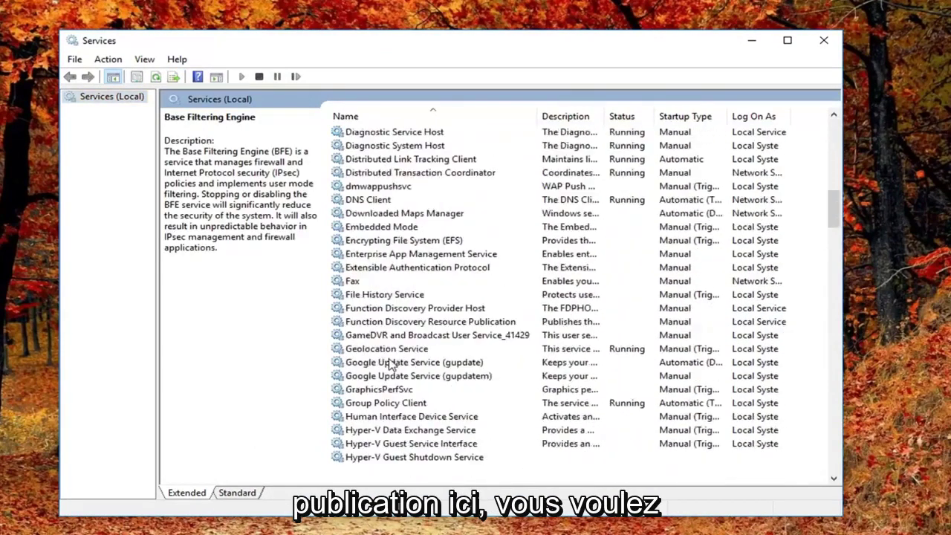
left_click(366, 327)
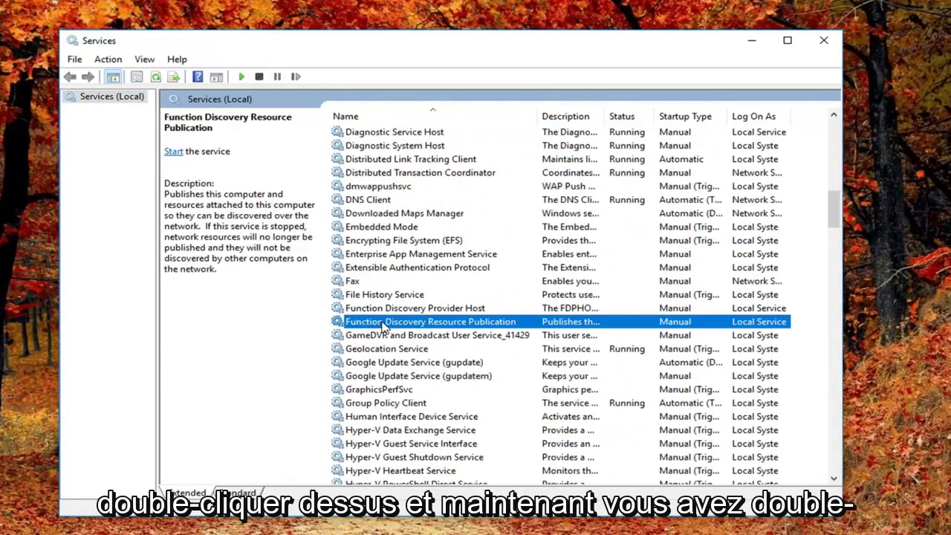
Step: Set Function Discovery Resource Publication's startup type to Automatic (Delayed Start), apply and confirm
double_click(384, 327)
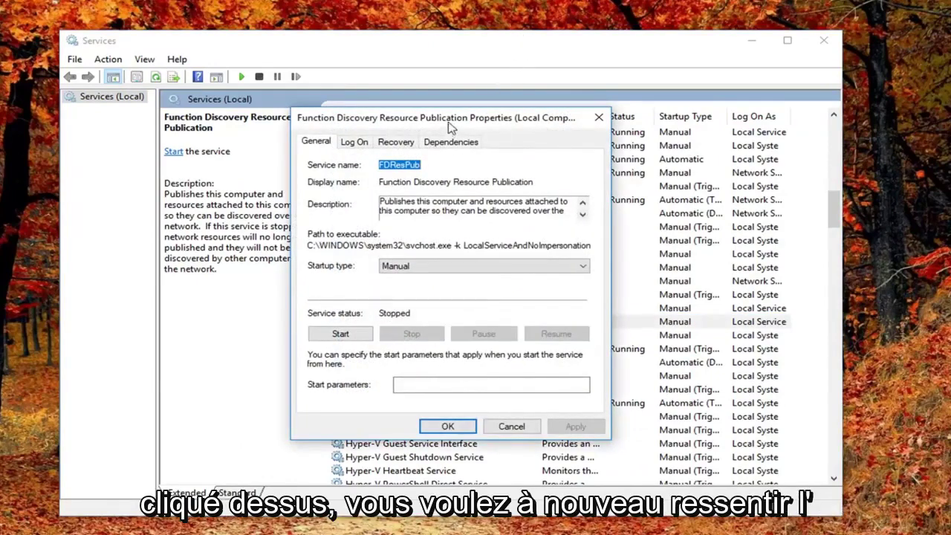
left_click_drag(450, 120, 555, 110)
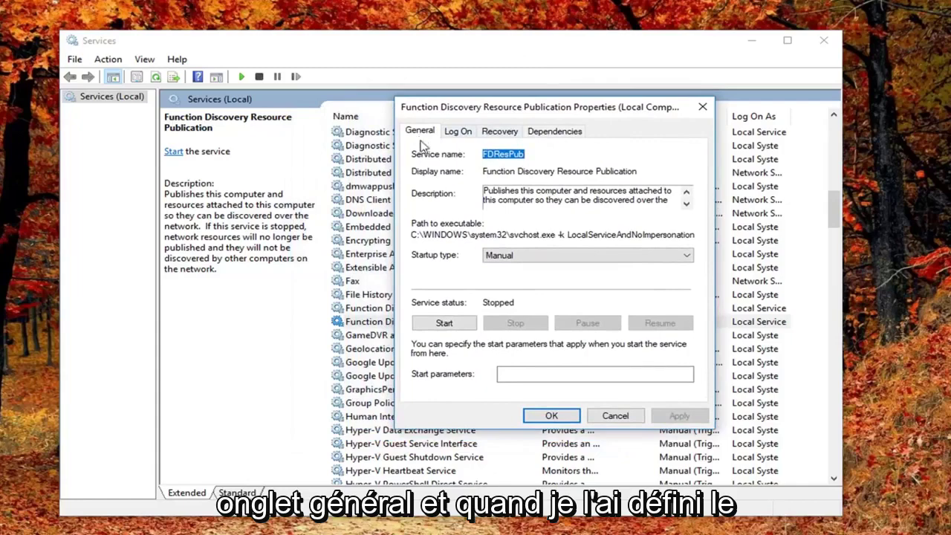
left_click(533, 256)
left_click(516, 269)
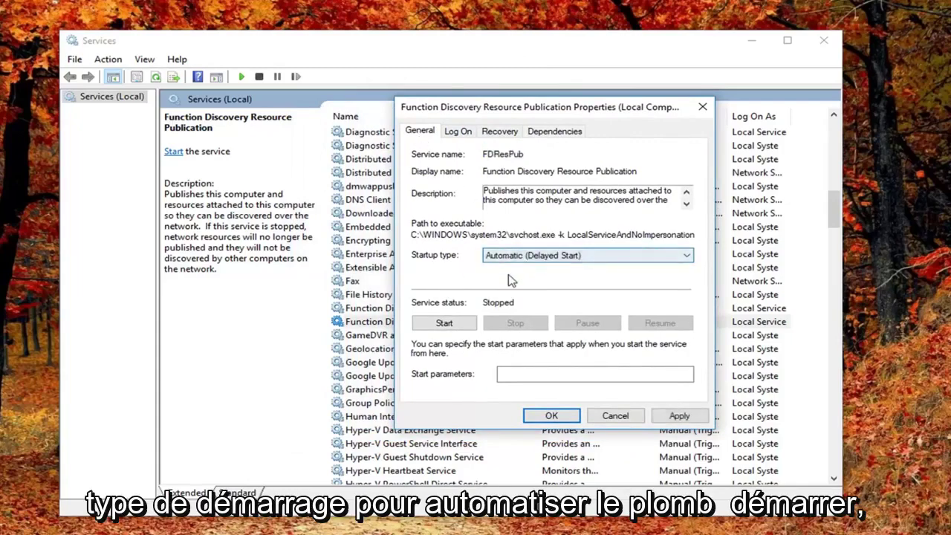
left_click(675, 417)
left_click(551, 415)
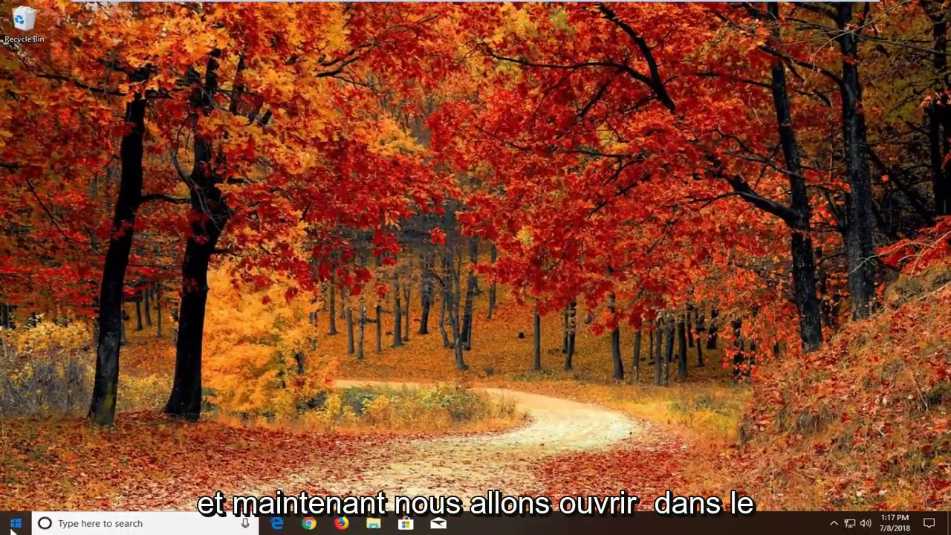
Step: Open the Windows Update settings page from a Start search for 'windows update'
left_click(14, 523)
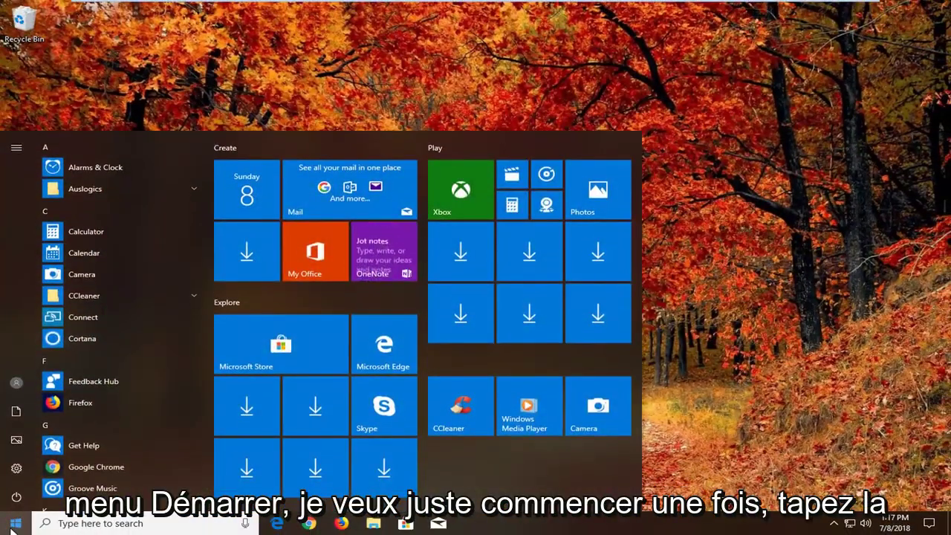
type("windows u")
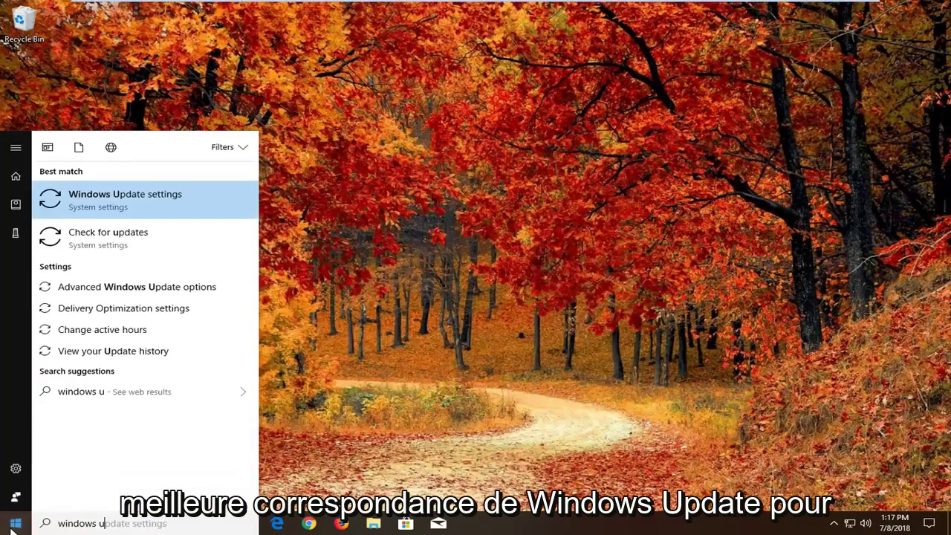
type("pdate")
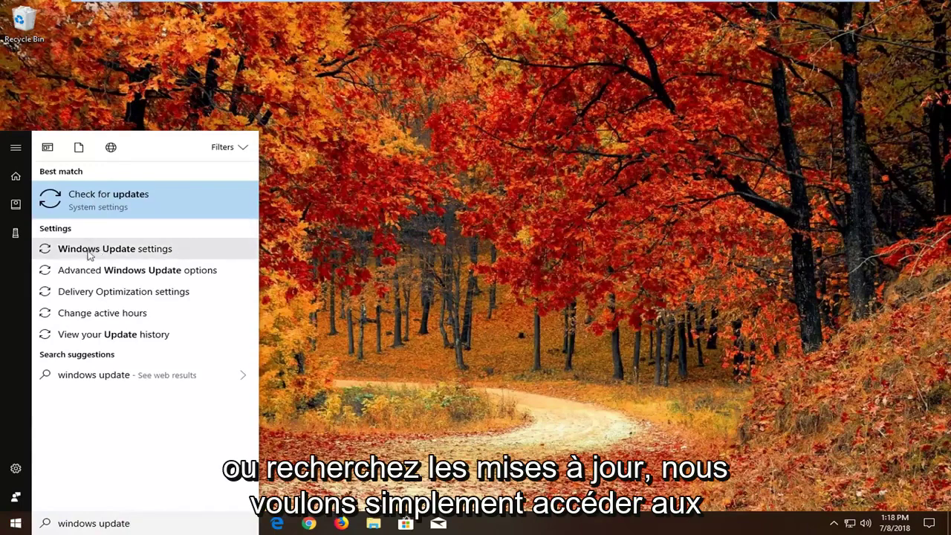
left_click(124, 250)
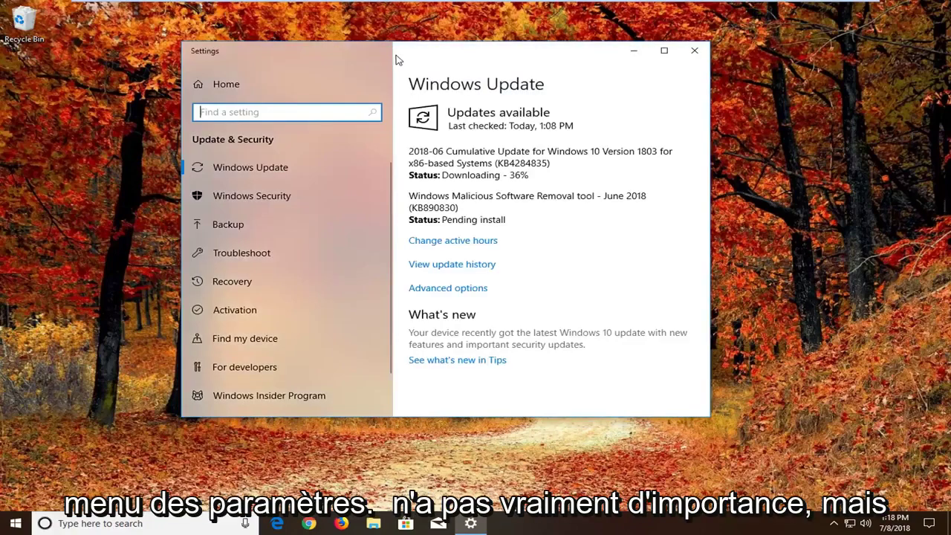
left_click_drag(396, 59, 476, 73)
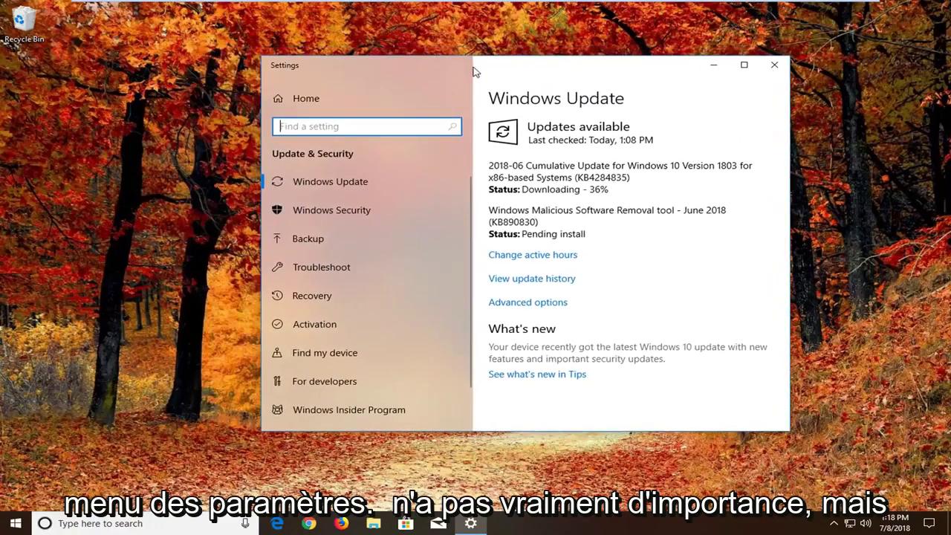
Step: Under Advanced options > Delivery Optimization, switch Allow downloads from other PCs Off and close Settings
left_click(526, 305)
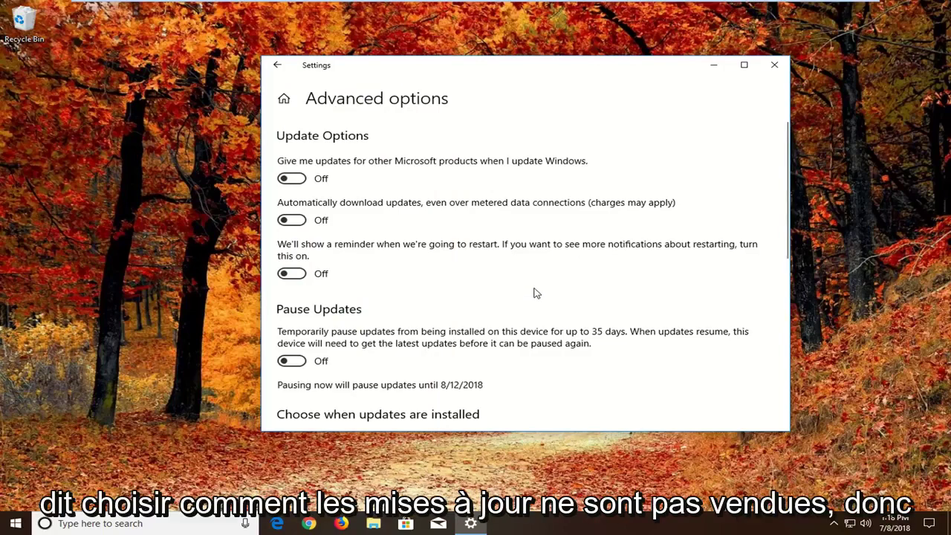
scroll(539, 294, "down", 5)
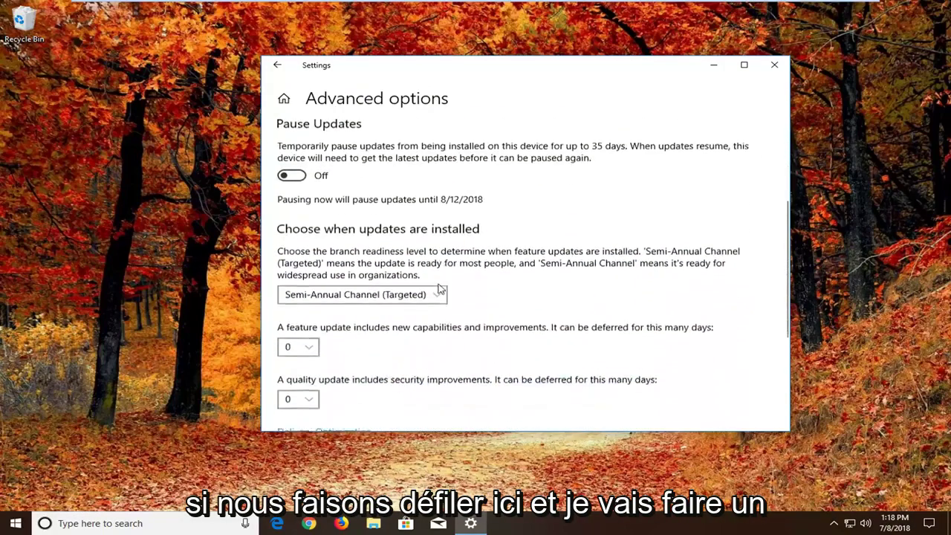
scroll(420, 290, "up", 1)
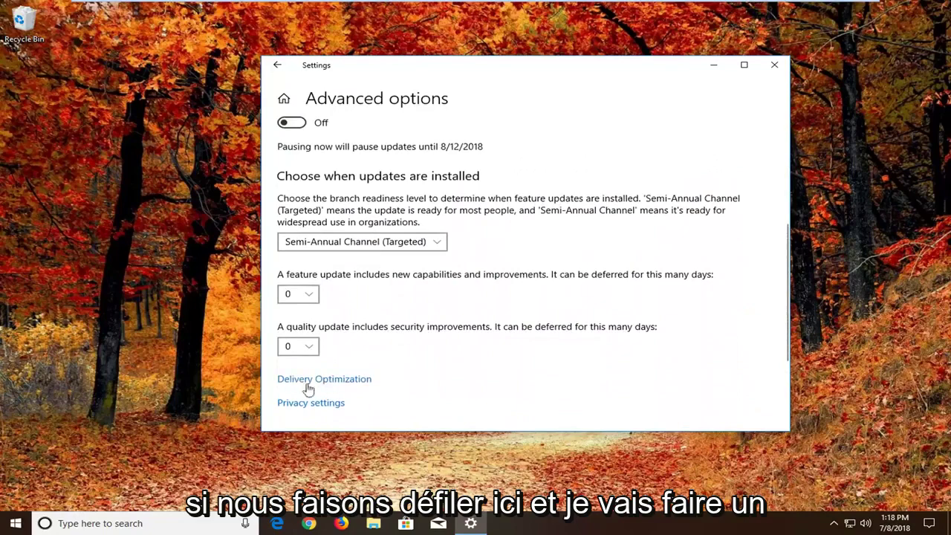
left_click(320, 379)
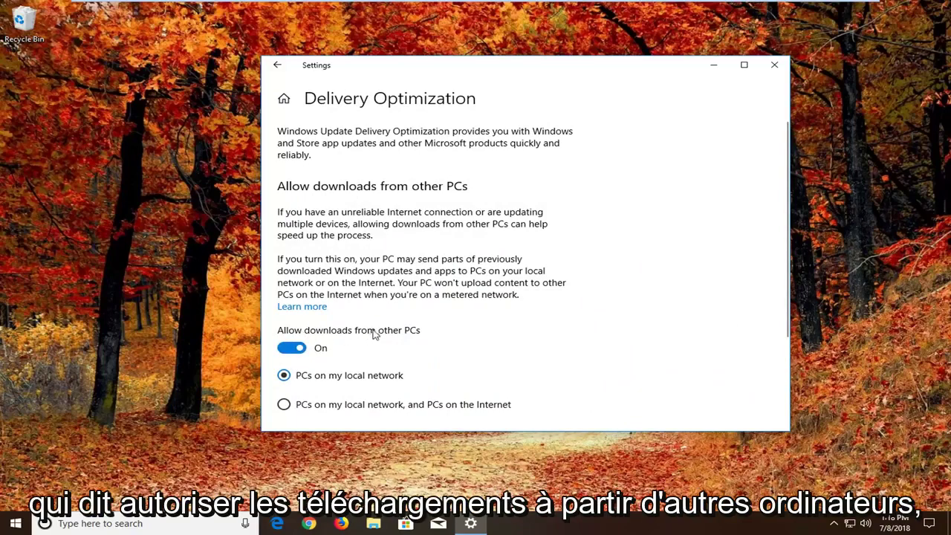
left_click(293, 349)
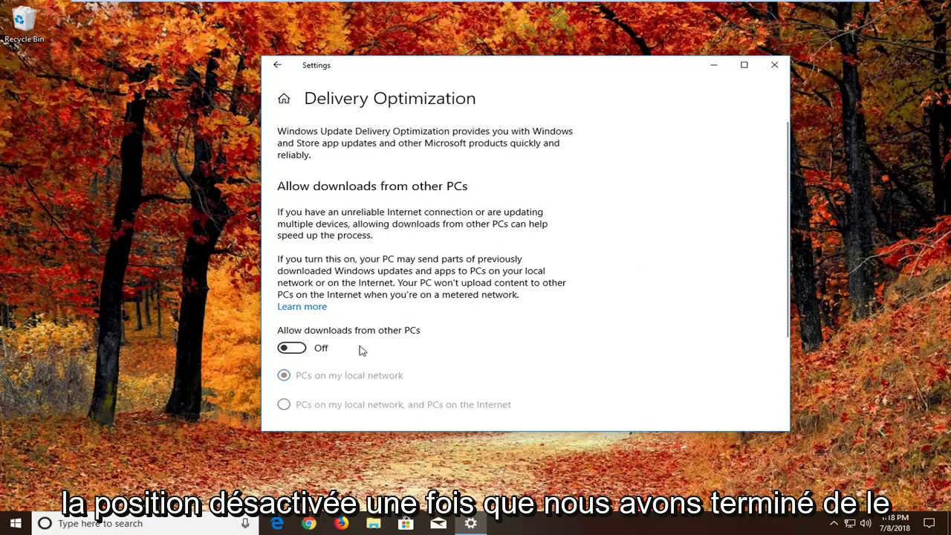
left_click(773, 65)
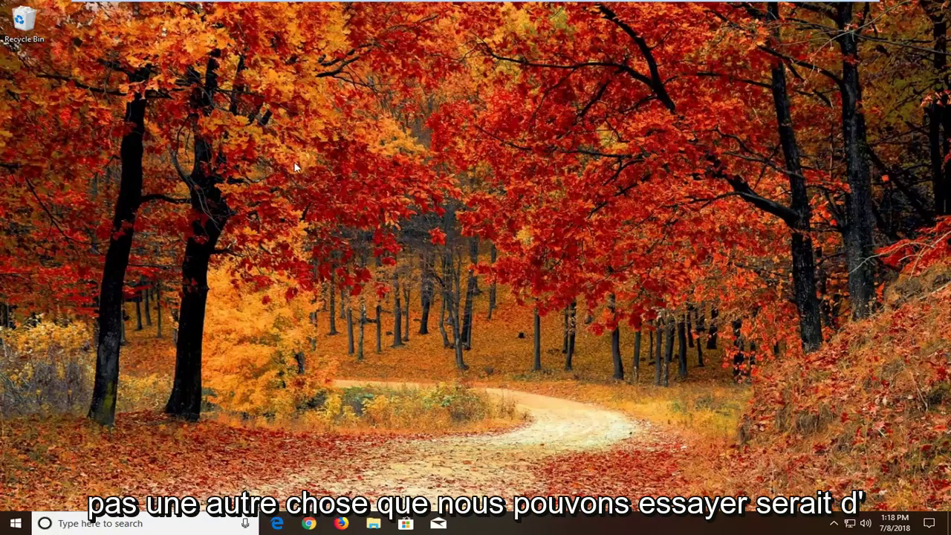
Step: Search 'troubleshoot', open the Troubleshoot settings page and scroll down to Windows Store Apps
left_click(21, 524)
type("te")
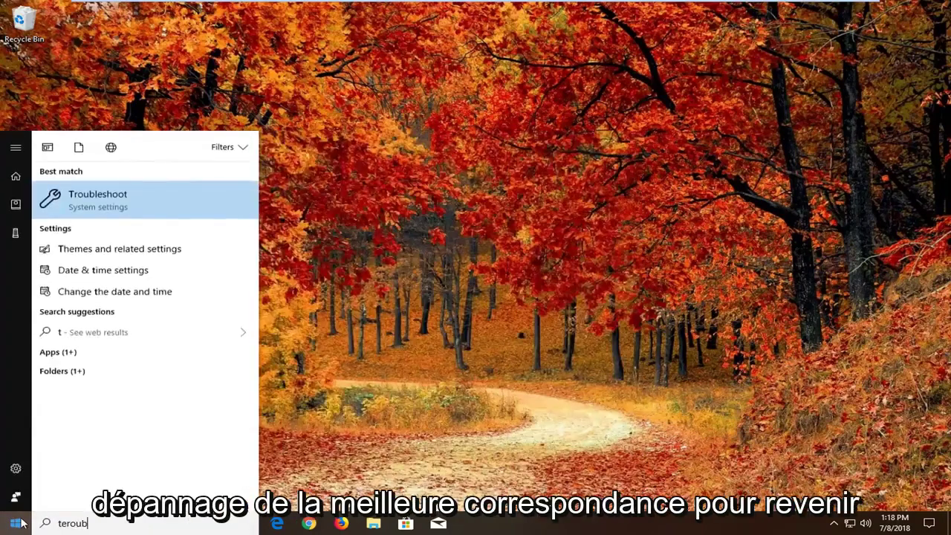
key("BackSpace")
type("roubleshoot")
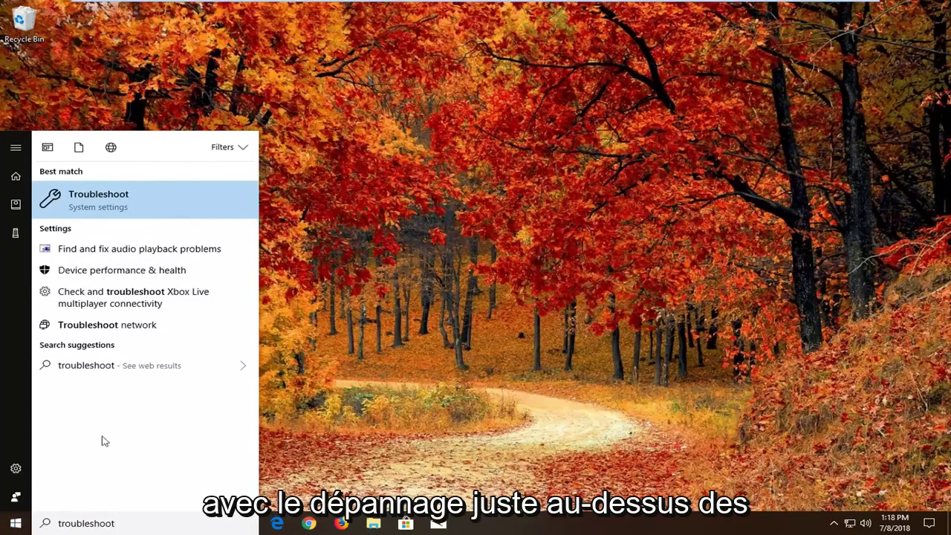
left_click(113, 199)
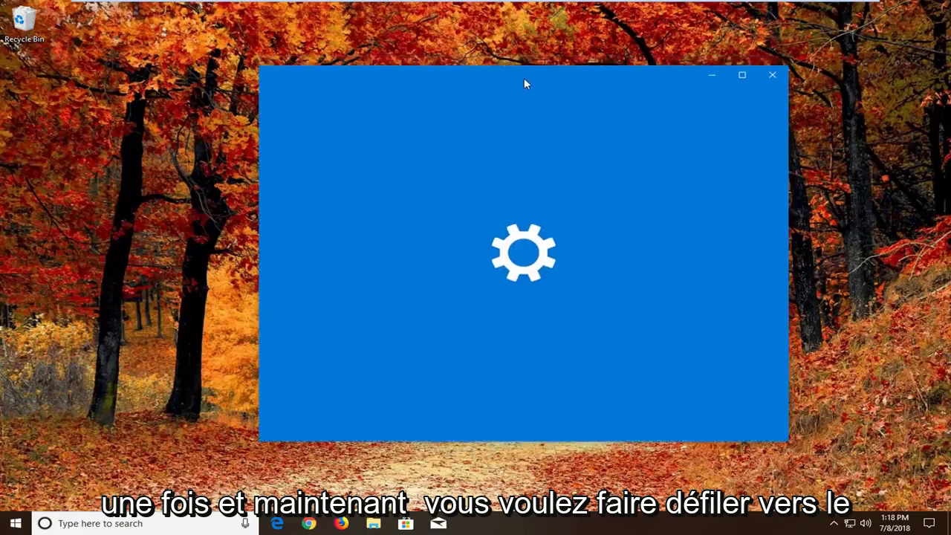
scroll(671, 255, "down", 3)
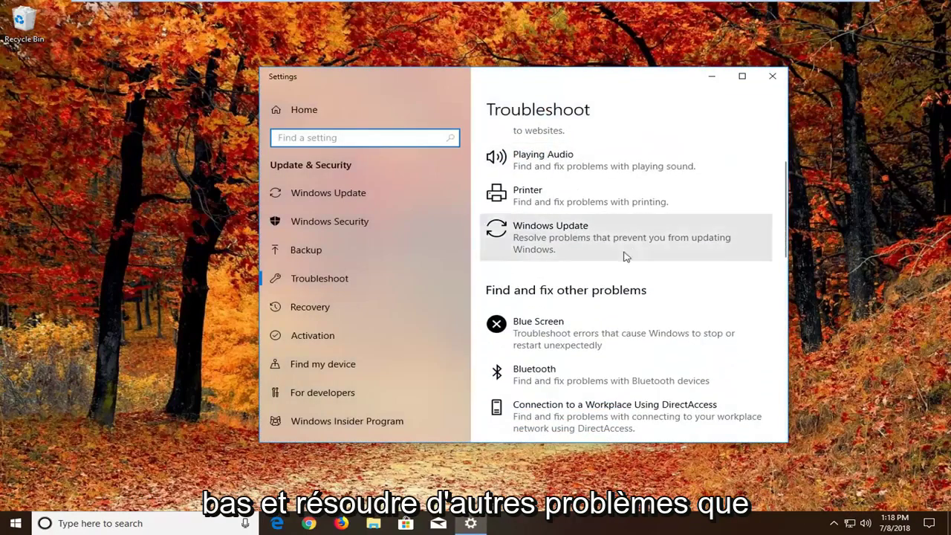
scroll(622, 257, "down", 9)
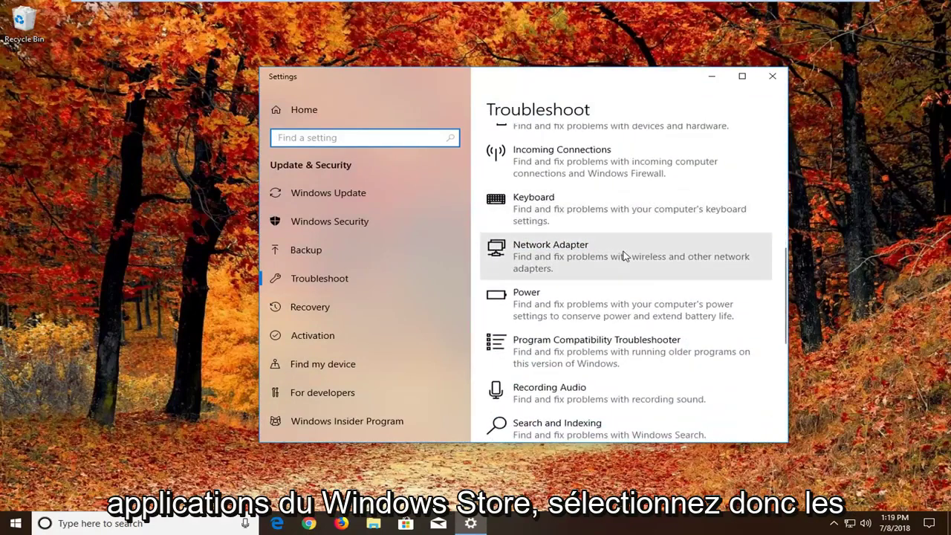
scroll(622, 257, "down", 9)
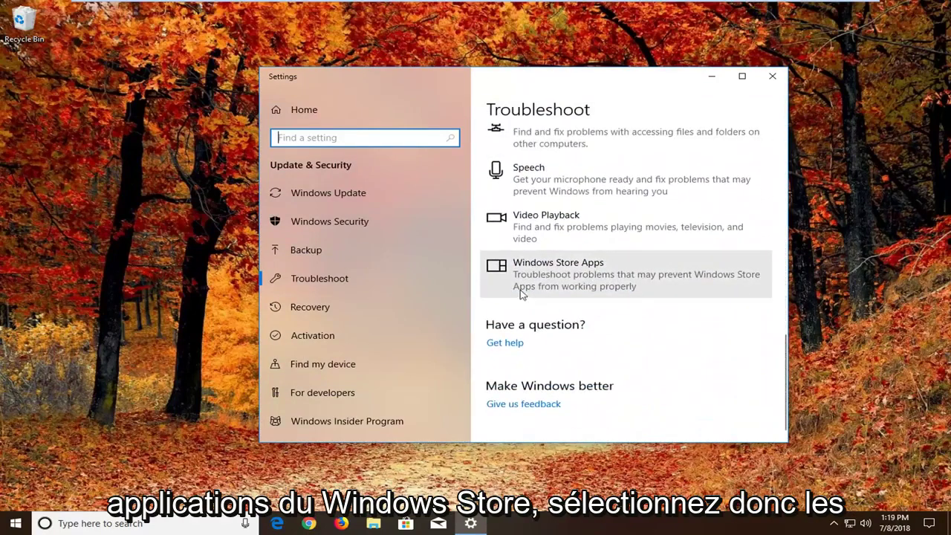
Step: Run the Windows Store Apps troubleshooter, skipping account sign-in and app reset, then close it
left_click(546, 281)
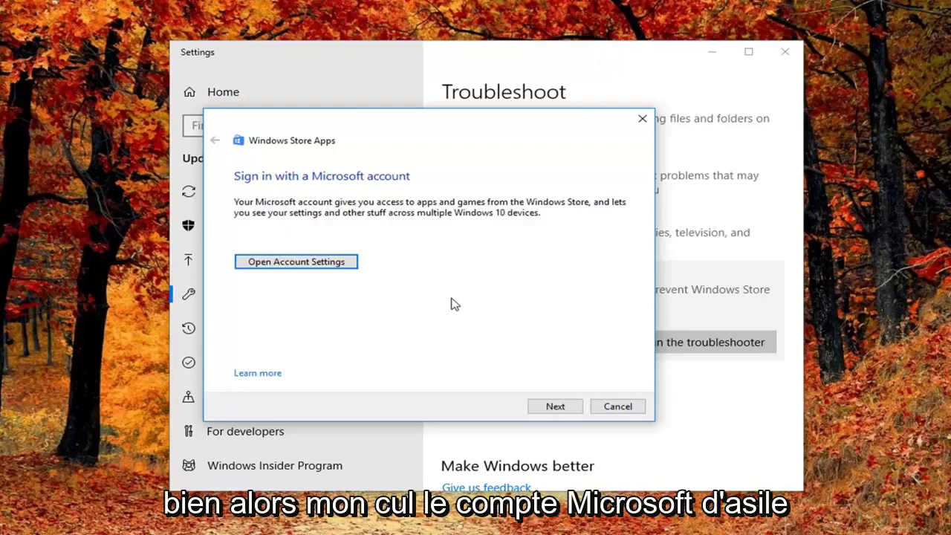
left_click(546, 408)
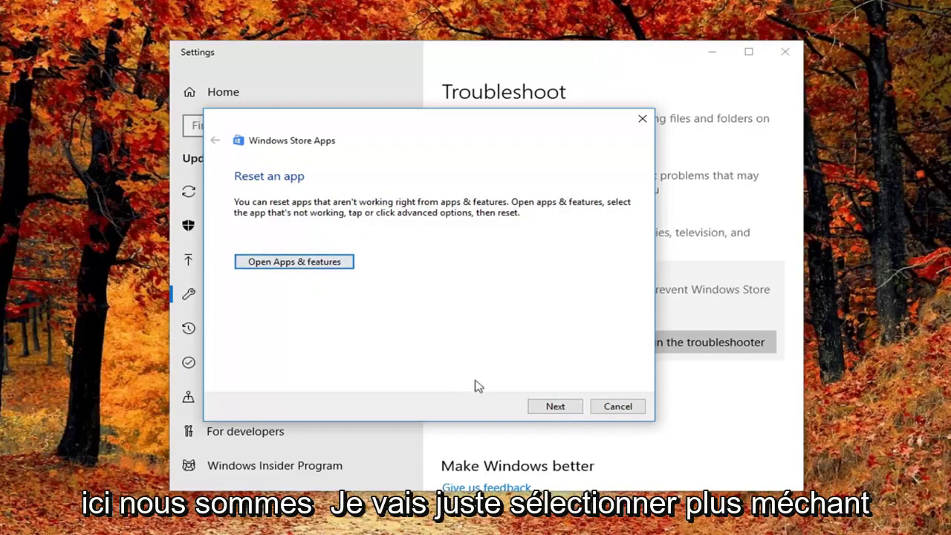
left_click(558, 407)
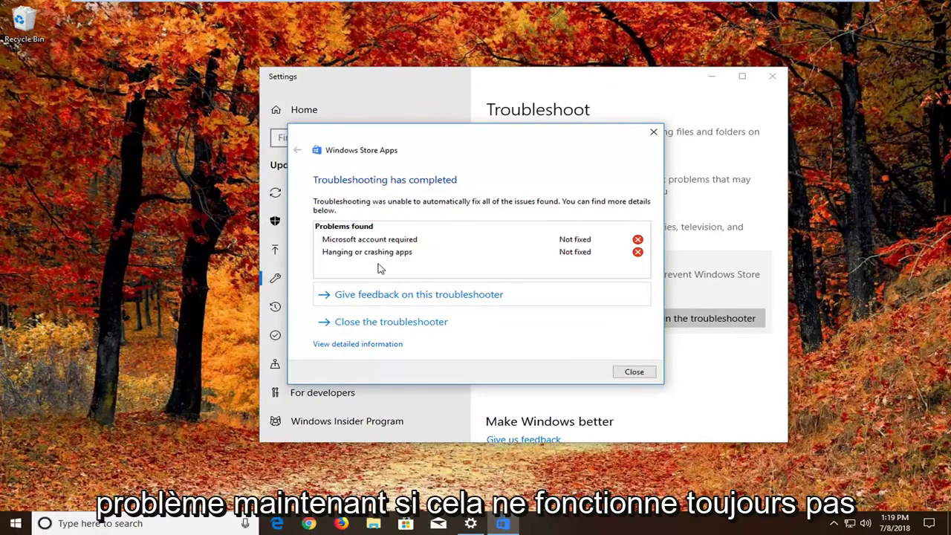
left_click(647, 377)
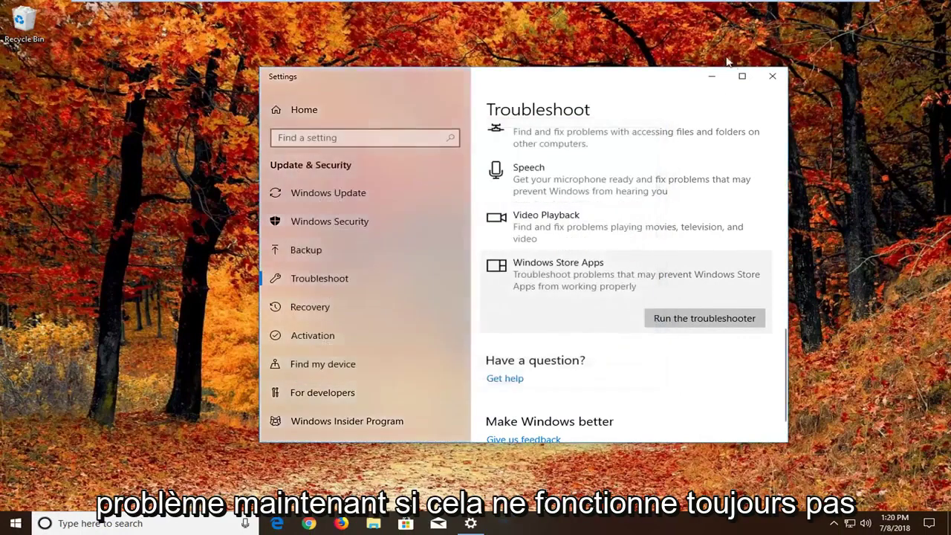
Step: Close Settings and launch Component Services from a Start search for 'component services'
left_click(772, 75)
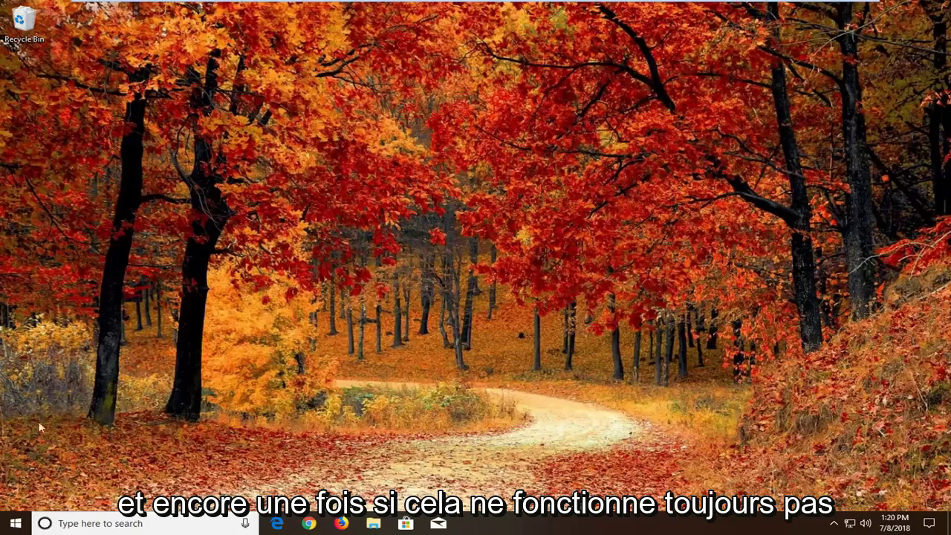
left_click(15, 524)
type("c")
key("BackSpace")
type("component services")
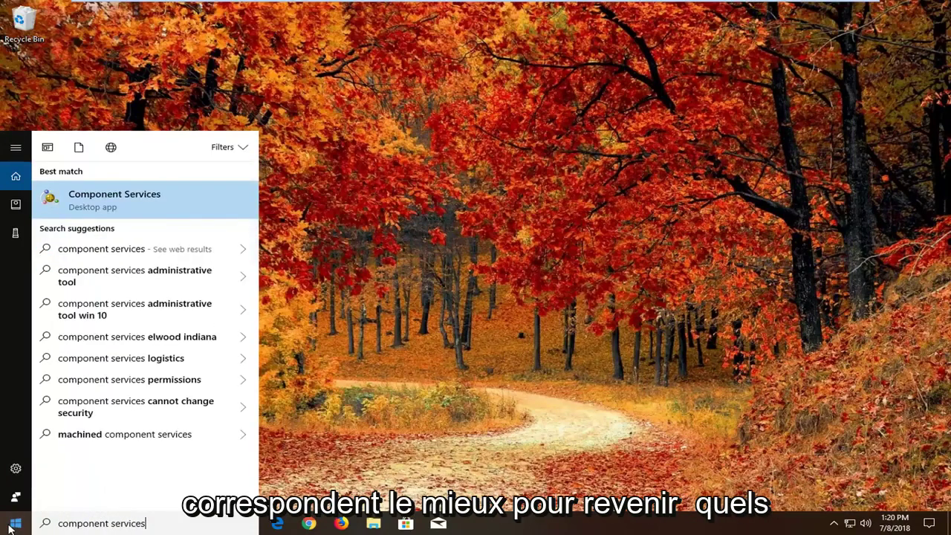
left_click(87, 199)
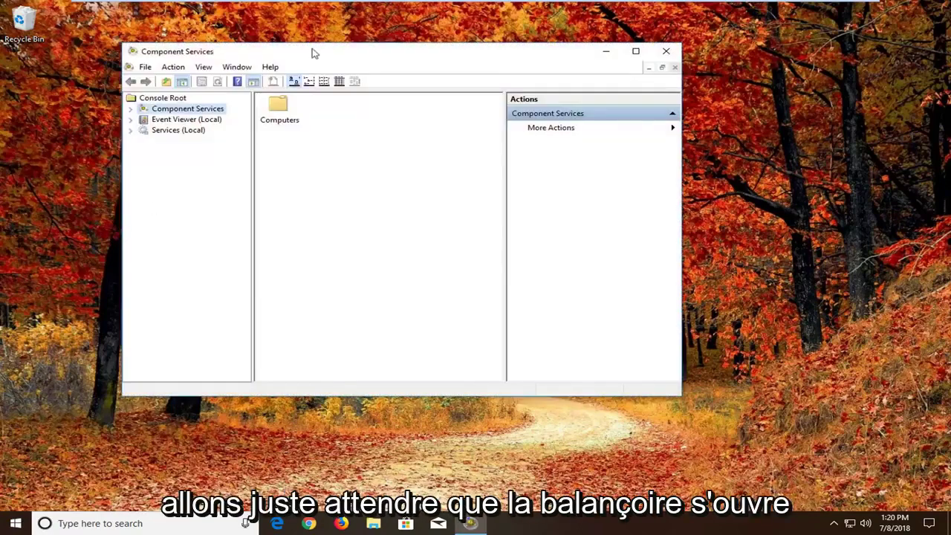
Step: Expand Component Services > Computers and open the Properties of My Computer
left_click_drag(308, 55, 405, 81)
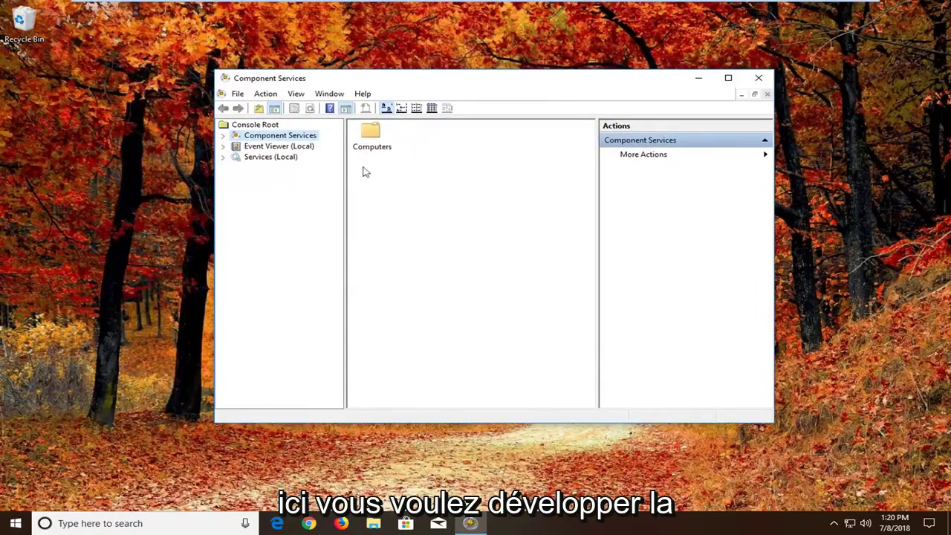
double_click(265, 139)
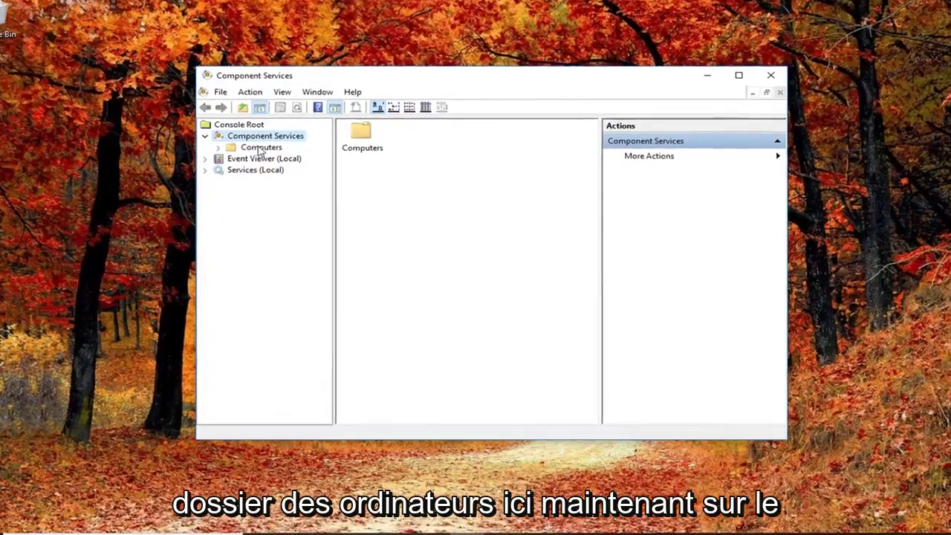
left_click(274, 147)
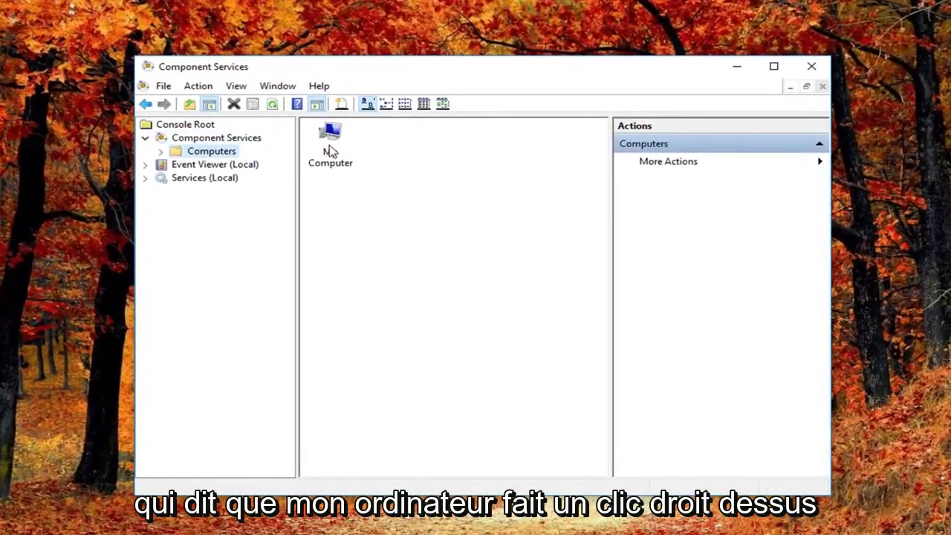
right_click(331, 152)
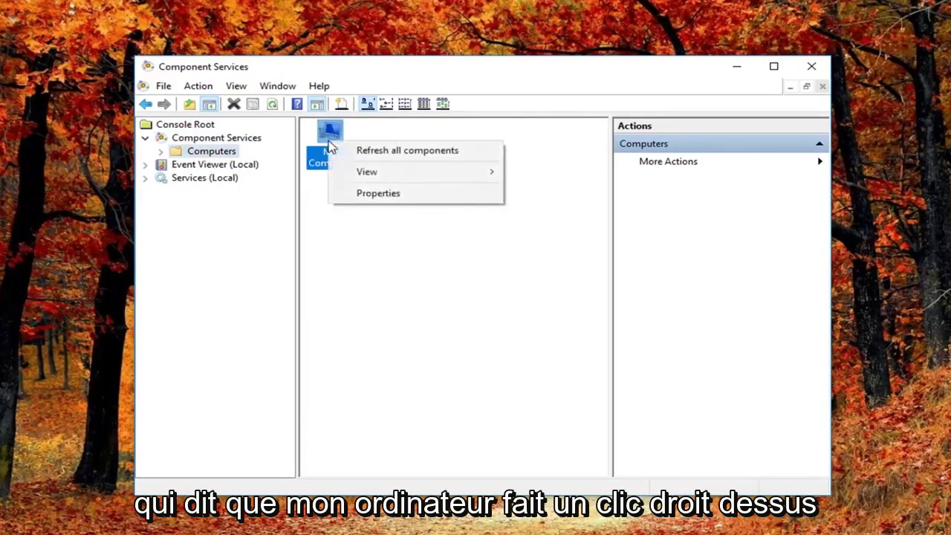
left_click(360, 196)
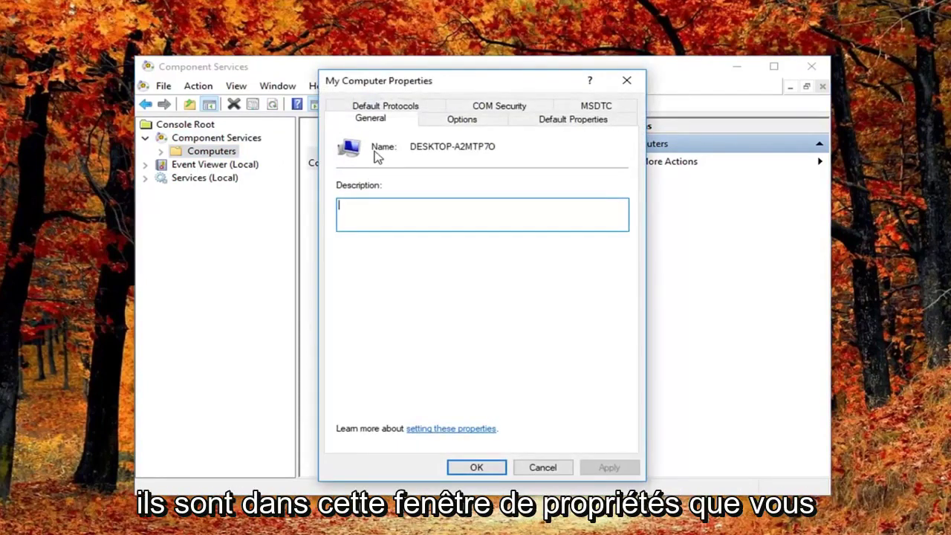
Step: On Default Properties, uncheck Enable Distributed COM, apply, accept the DCOM warning, and close
left_click(563, 125)
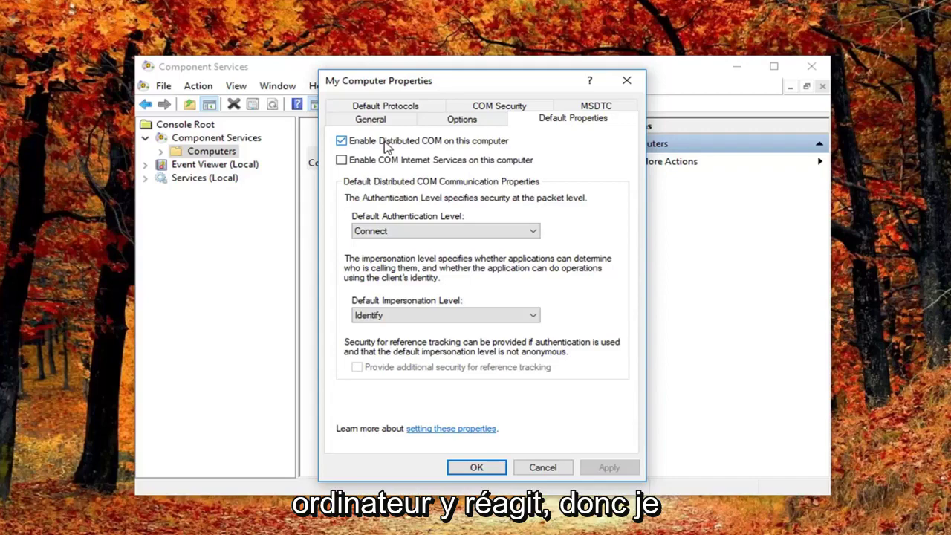
left_click(384, 143)
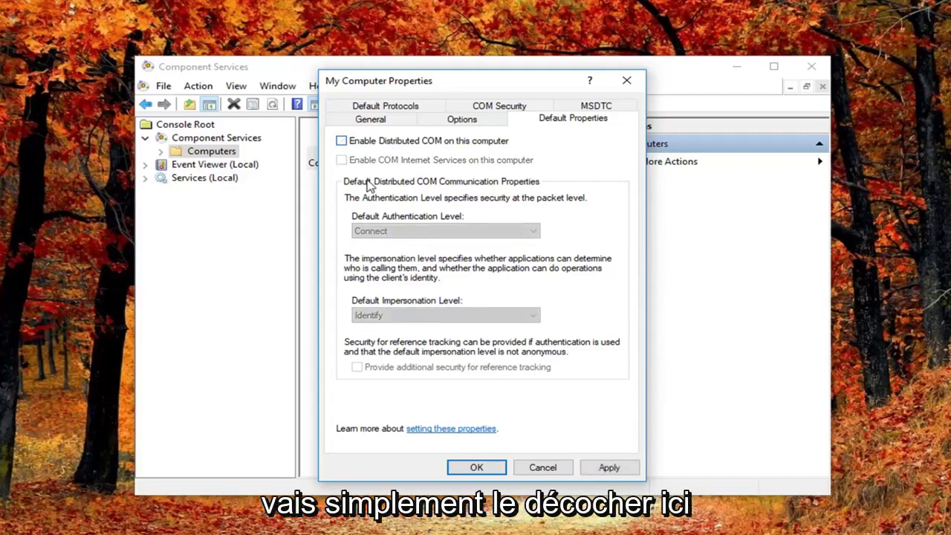
left_click(584, 468)
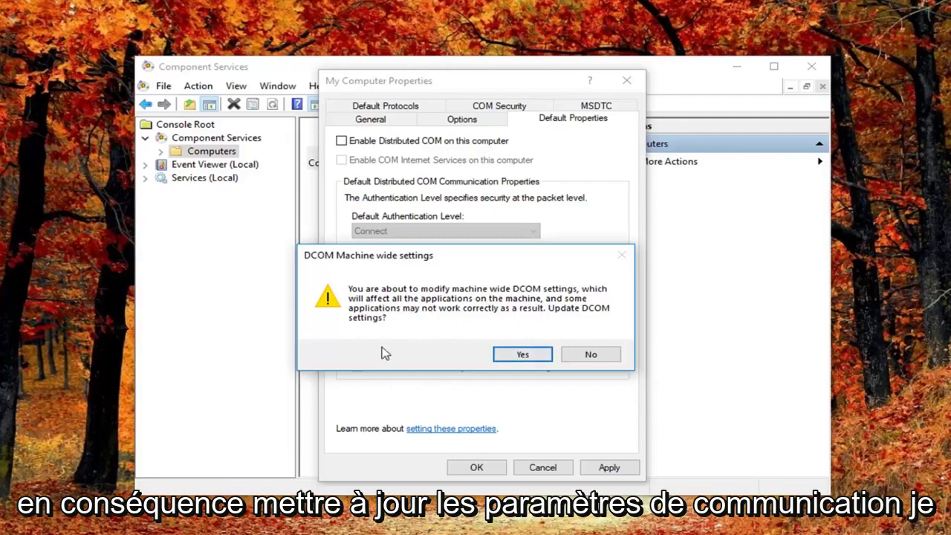
left_click(514, 356)
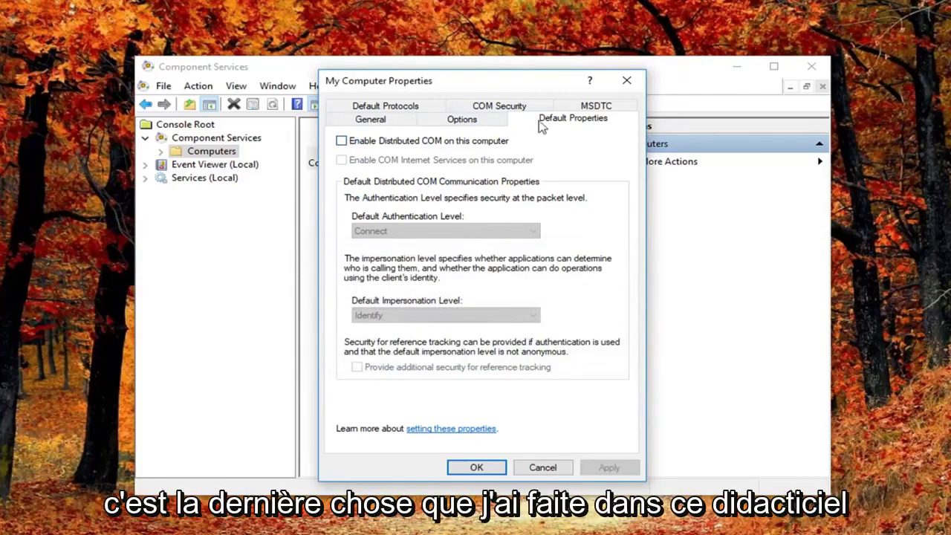
left_click(626, 82)
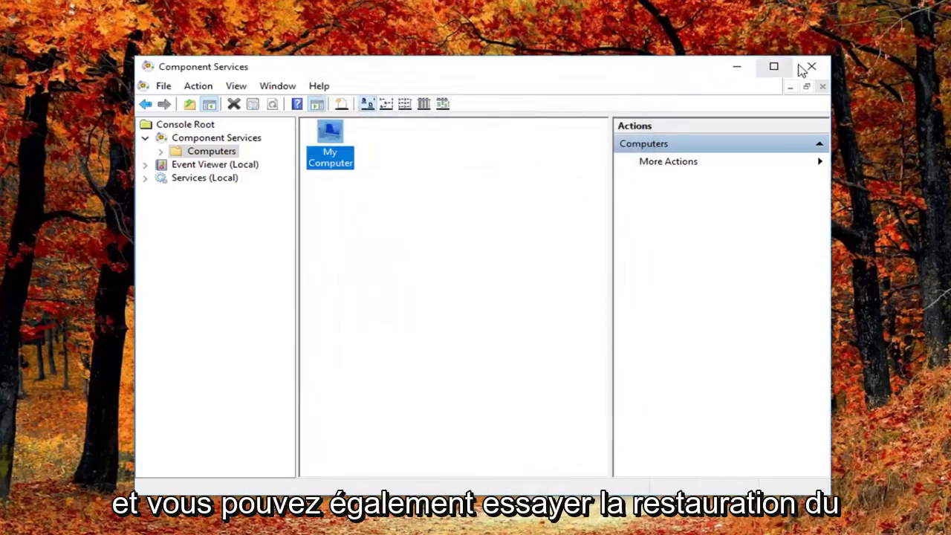